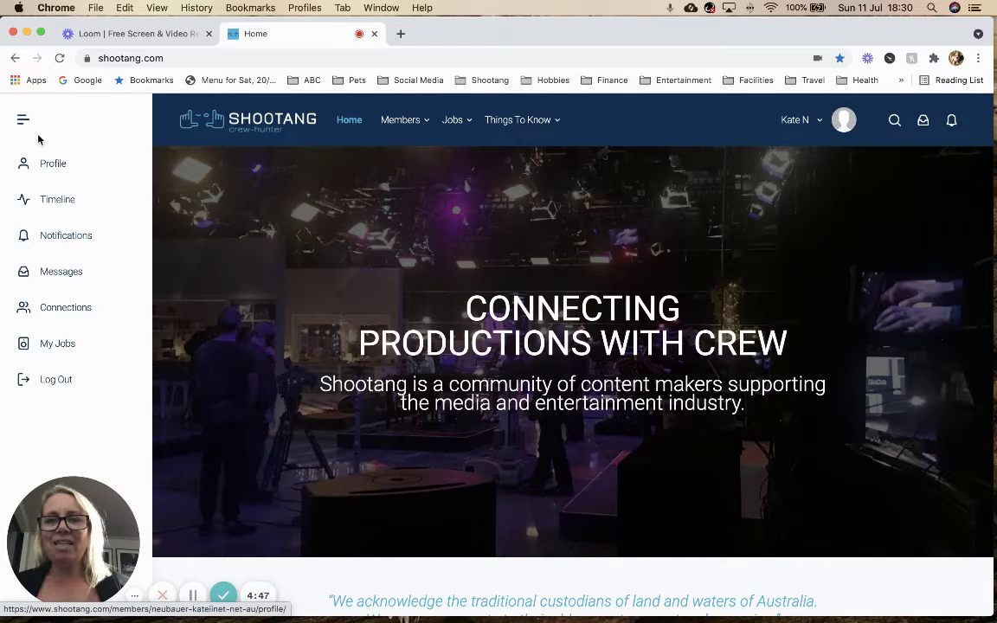
# Step: Collapse the side navigation to icons and open the page for changing the profile photo
pyautogui.click(24, 122)
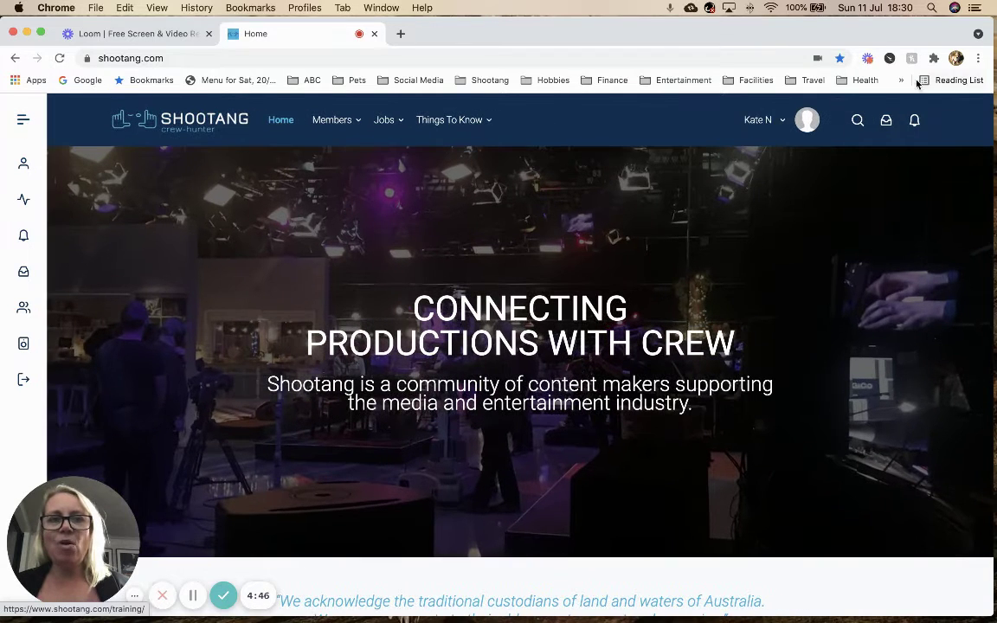
pyautogui.click(763, 127)
pyautogui.moveTo(764, 194)
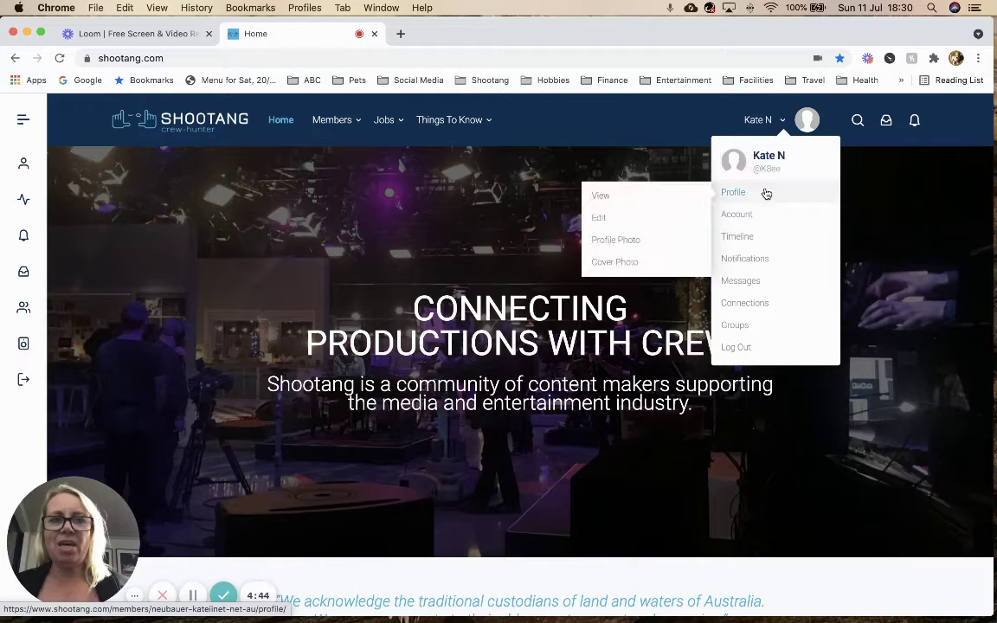
pyautogui.click(635, 244)
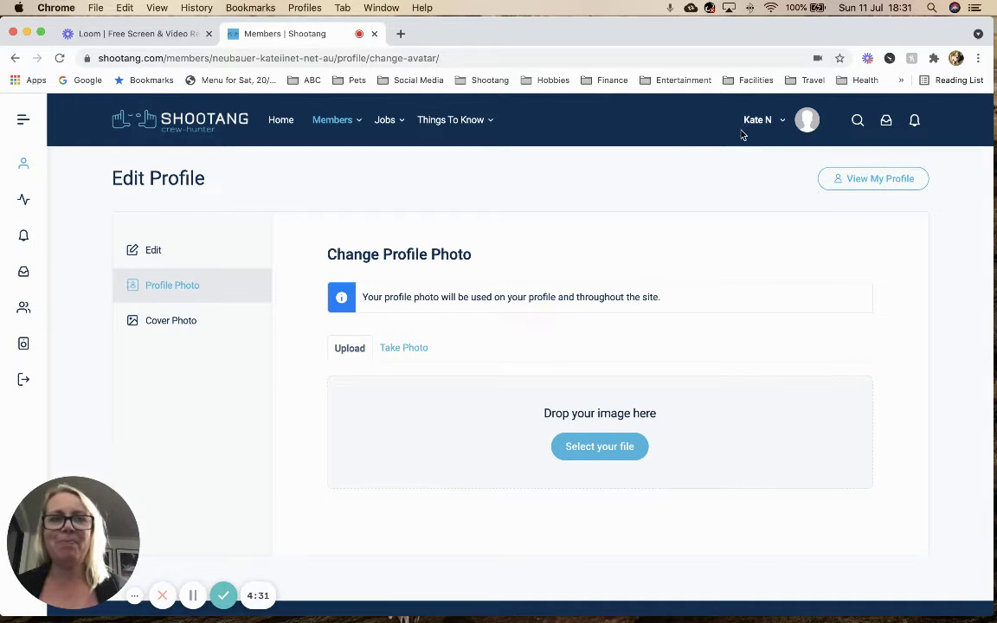
# Step: Open the profile for editing, review the About Me fields from name to location, and save them
pyautogui.moveTo(750, 126)
pyautogui.moveTo(742, 194)
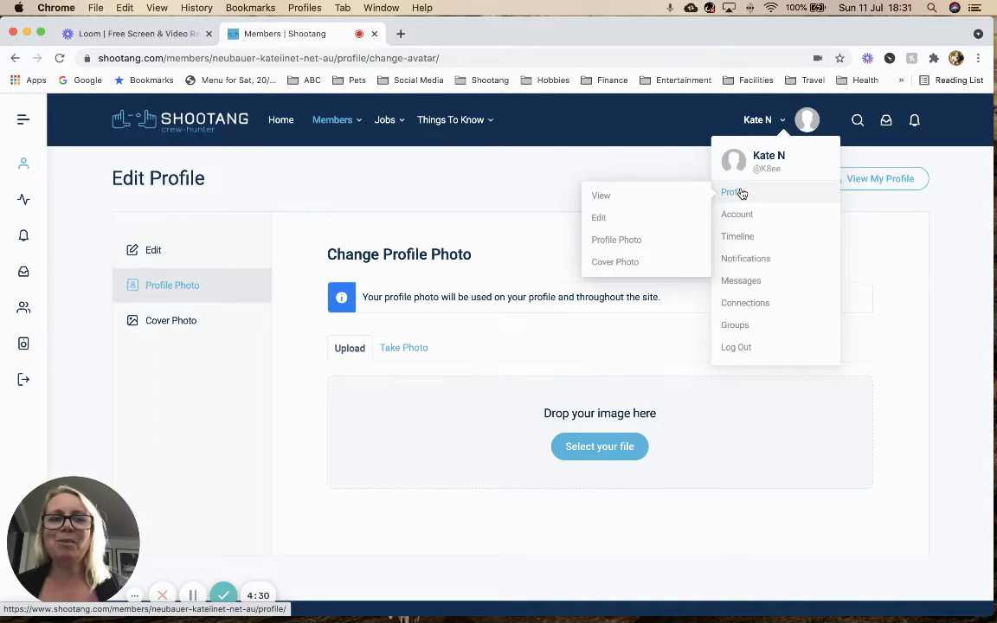
pyautogui.click(614, 221)
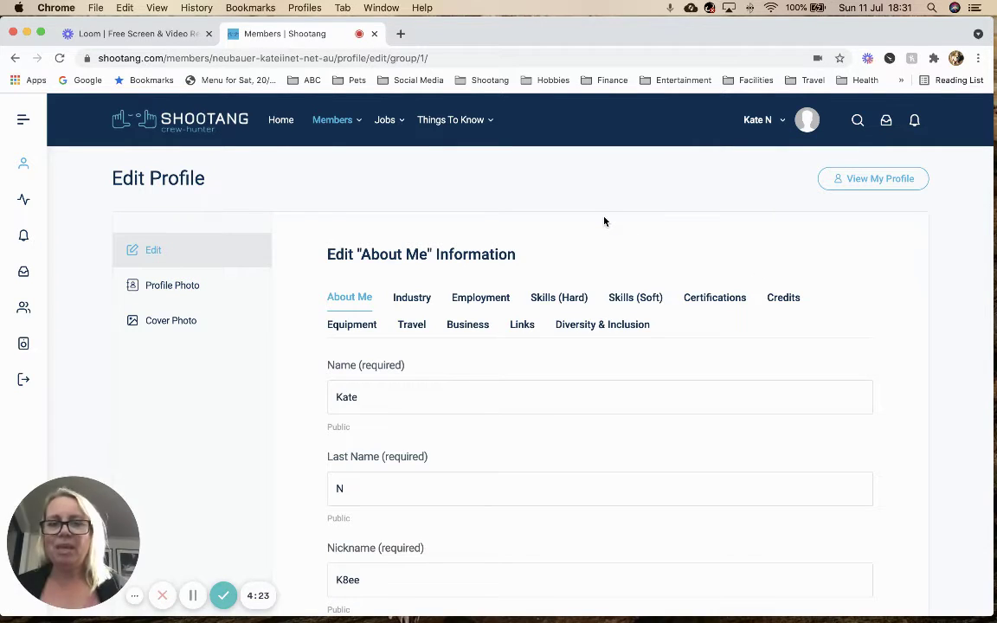
pyautogui.scroll(-1, 605, 222)
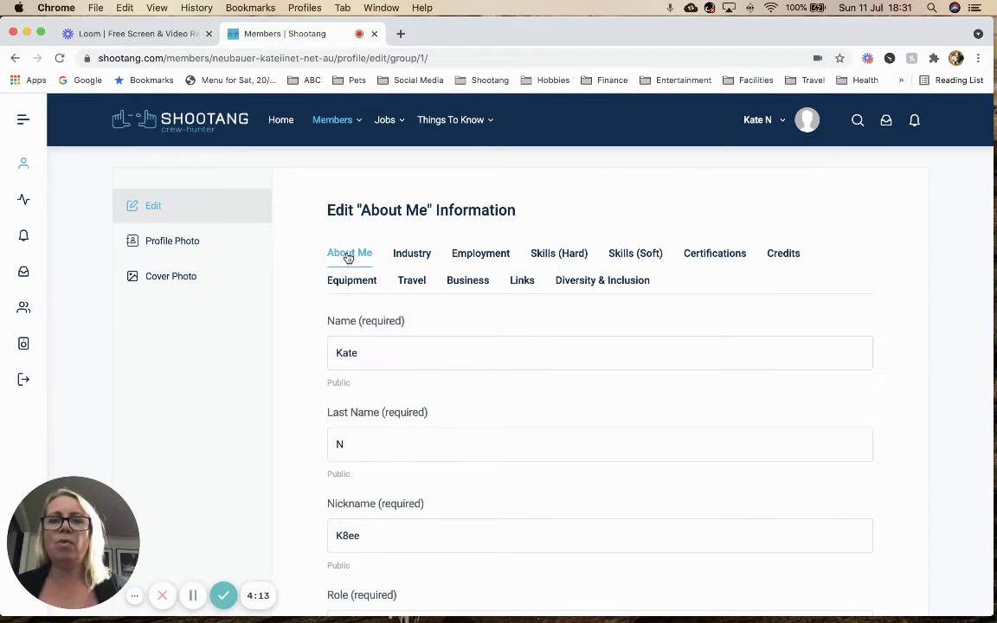
pyautogui.scroll(-5, 381, 274)
pyautogui.scroll(-3, 464, 249)
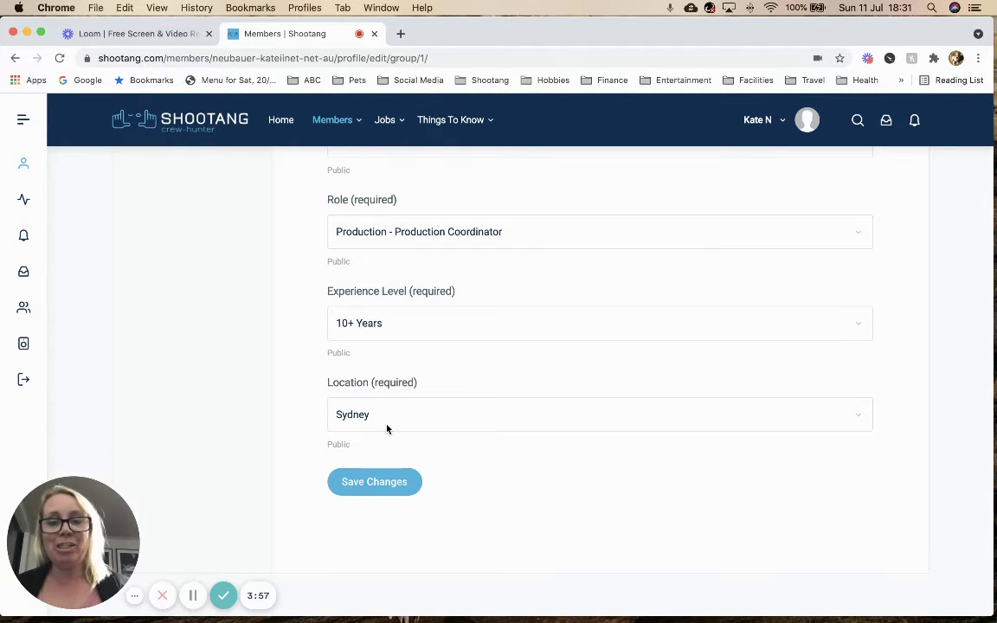
pyautogui.click(381, 487)
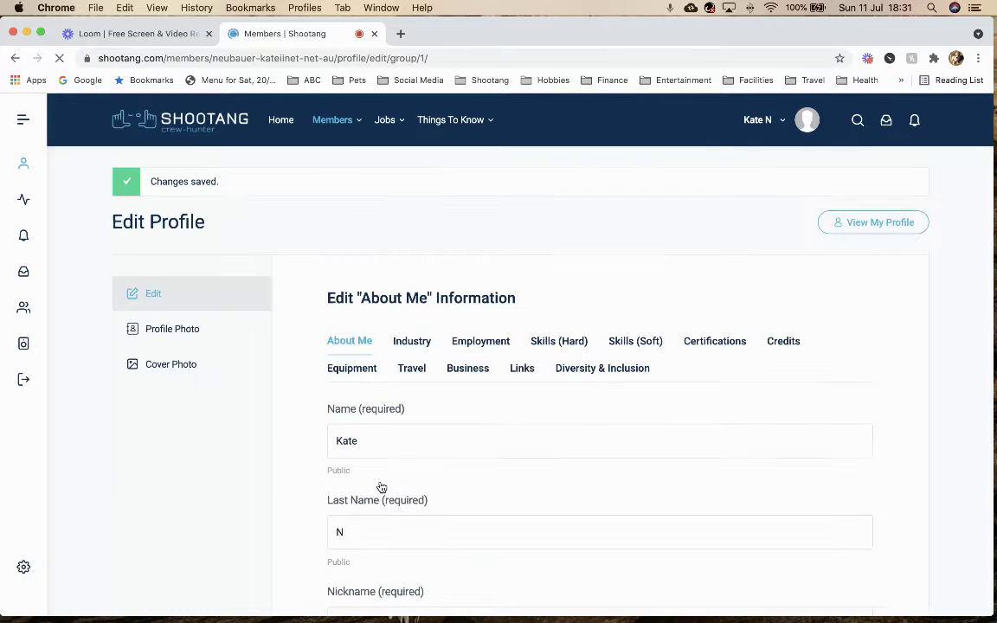
# Step: Go to the Industry section of the profile, review the sector choices, and save the section
pyautogui.click(414, 342)
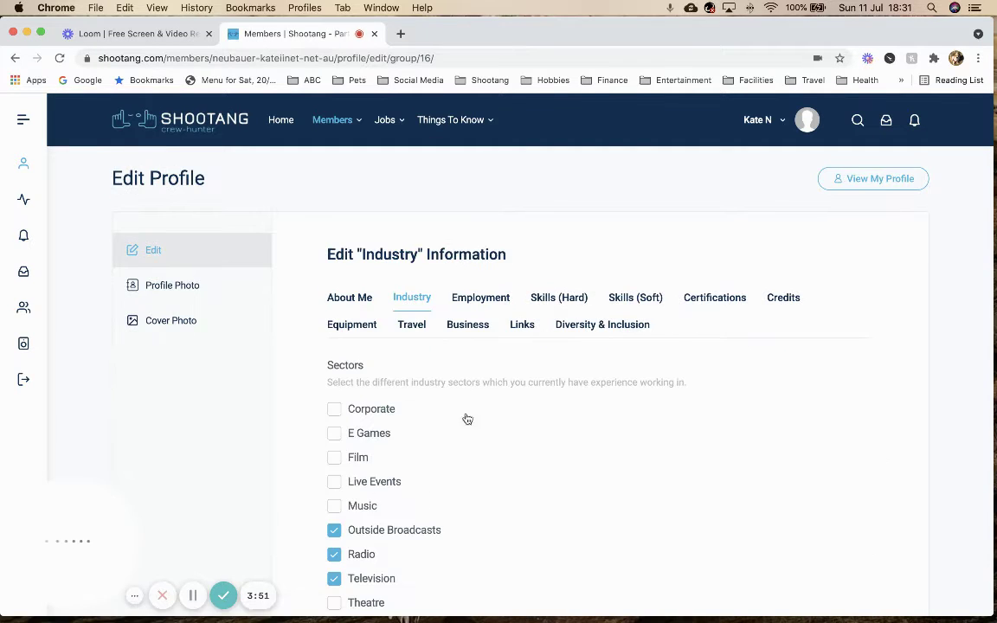
pyautogui.scroll(-3, 370, 503)
pyautogui.scroll(-3, 372, 503)
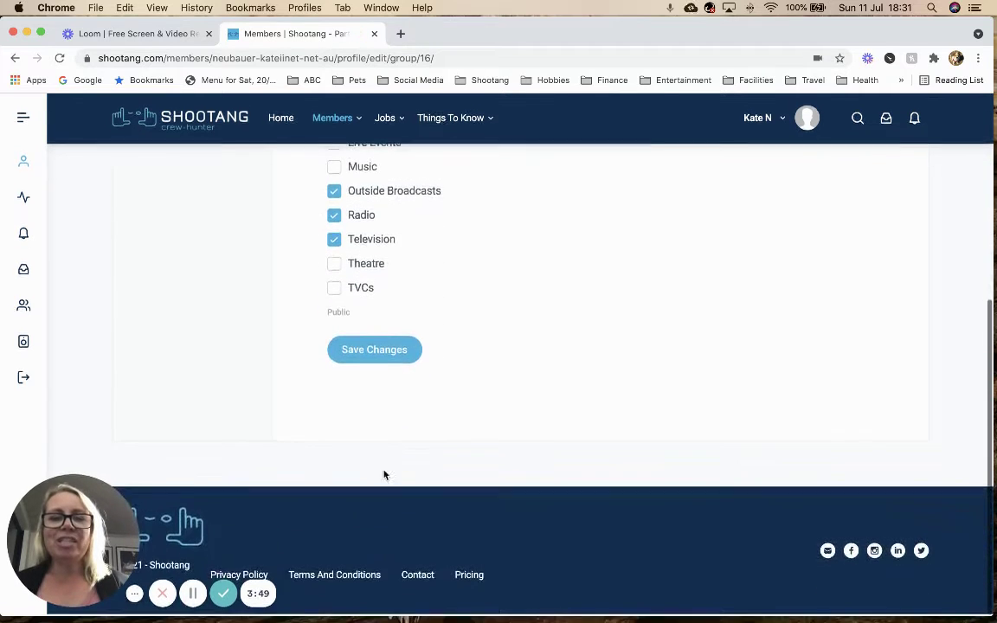
pyautogui.scroll(2, 385, 474)
pyautogui.click(390, 425)
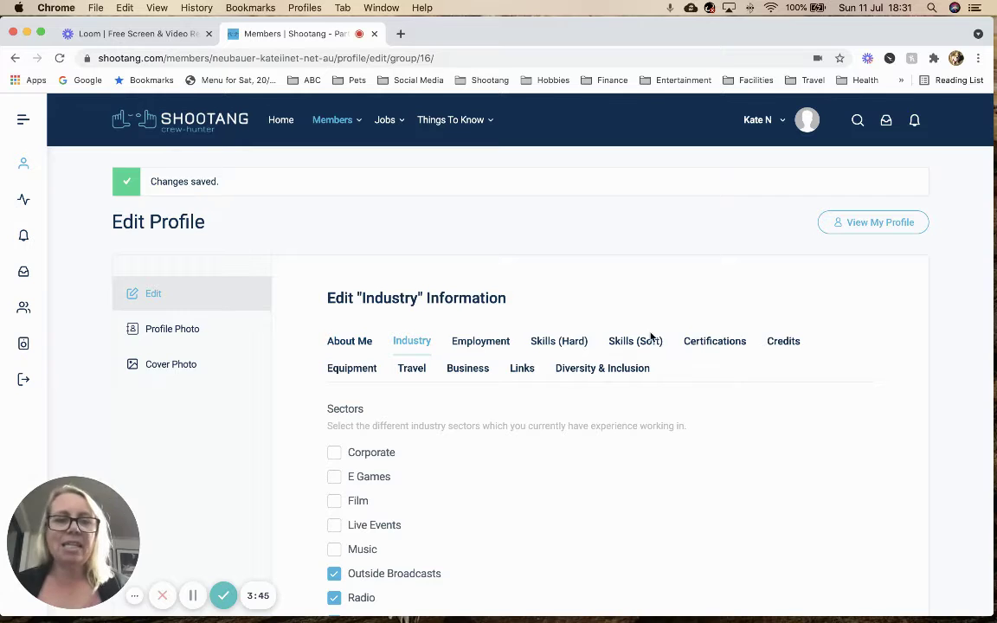
# Step: Examine the Employment summary field and the Skills (Hard) fields for education, software, languages and extras
pyautogui.click(486, 342)
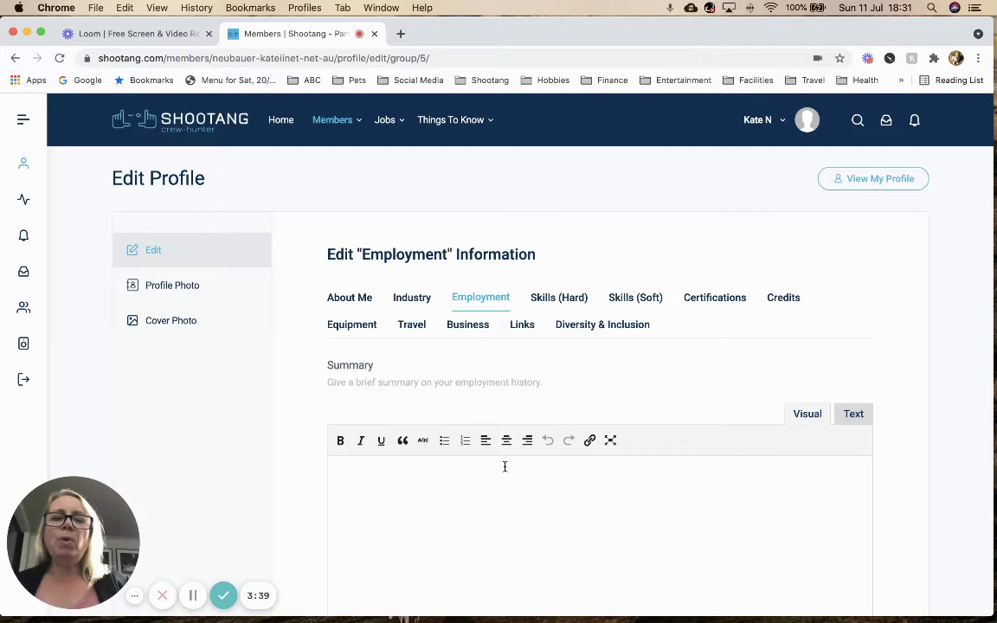
pyautogui.scroll(-2, 499, 524)
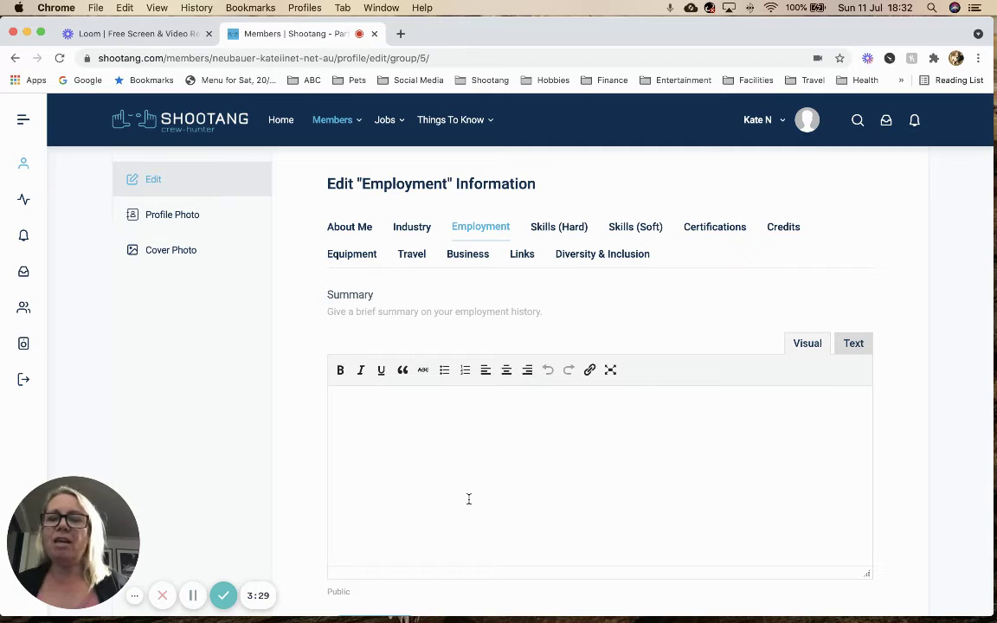
pyautogui.click(559, 234)
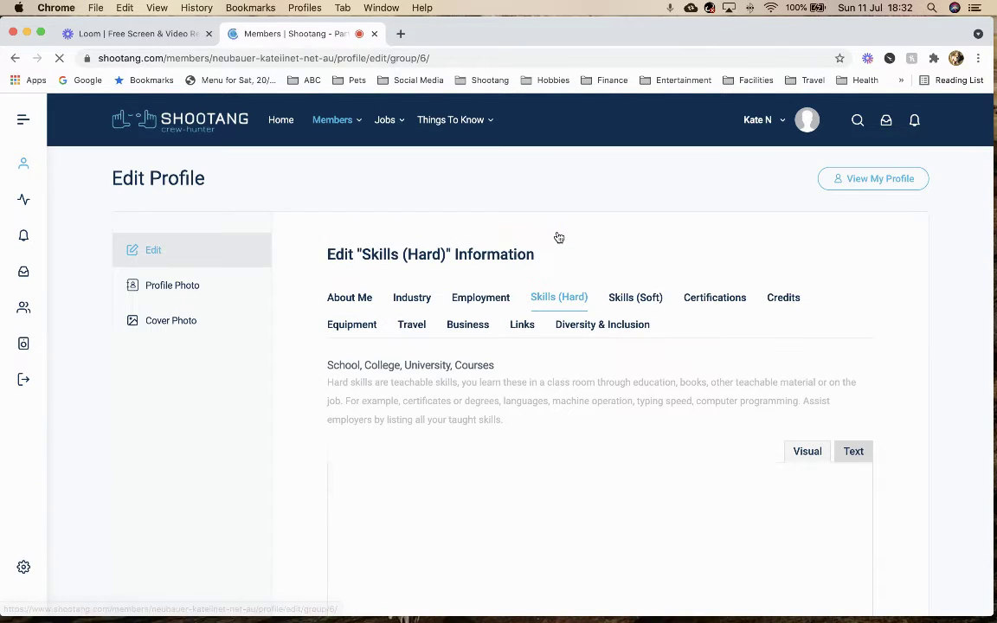
pyautogui.scroll(-1, 585, 340)
pyautogui.scroll(-1, 584, 340)
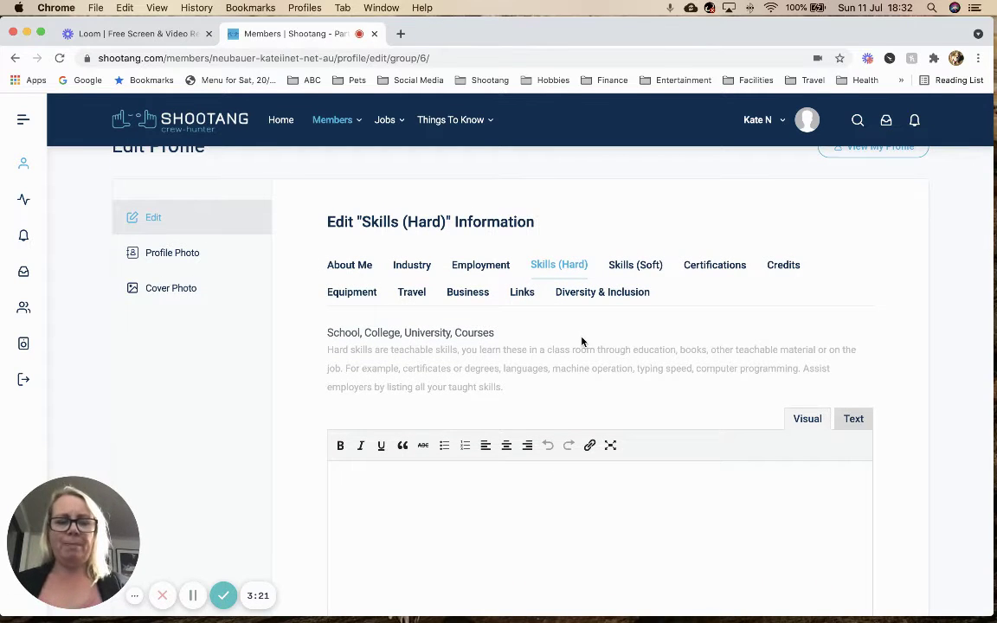
pyautogui.scroll(-2, 582, 341)
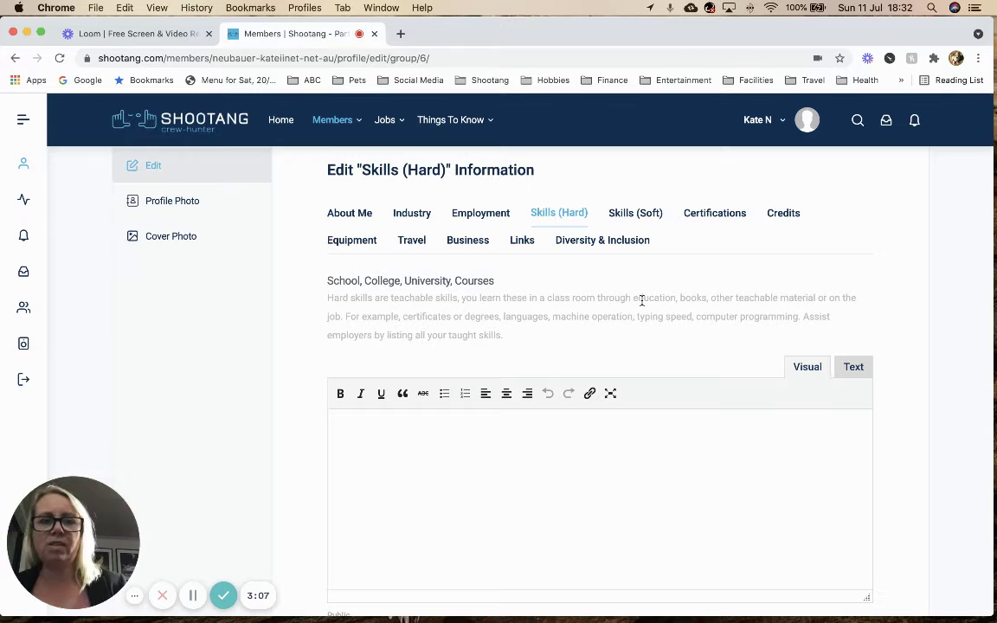
pyautogui.scroll(-5, 581, 452)
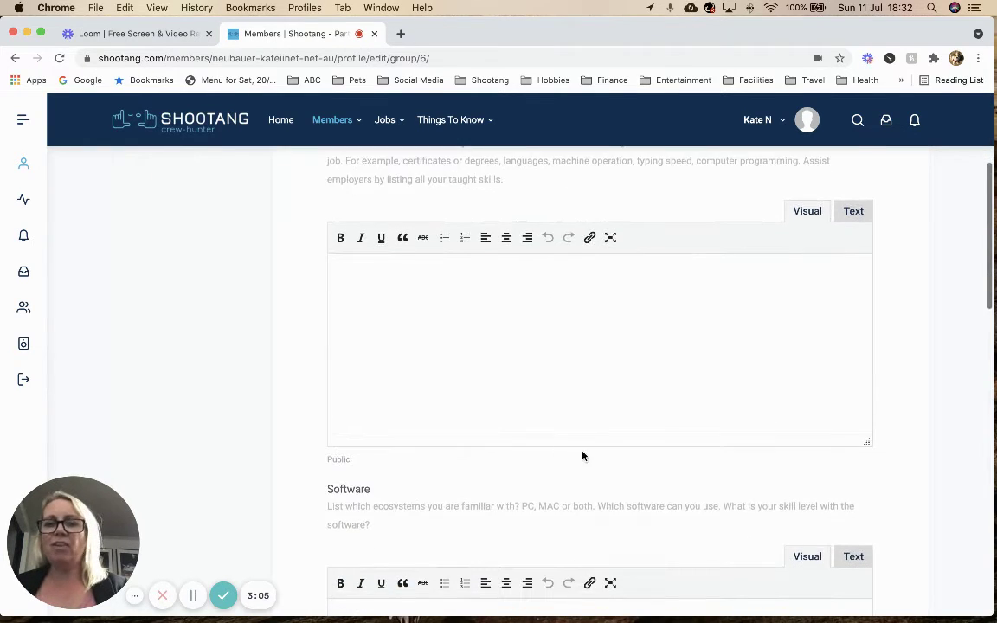
pyautogui.scroll(-7, 506, 402)
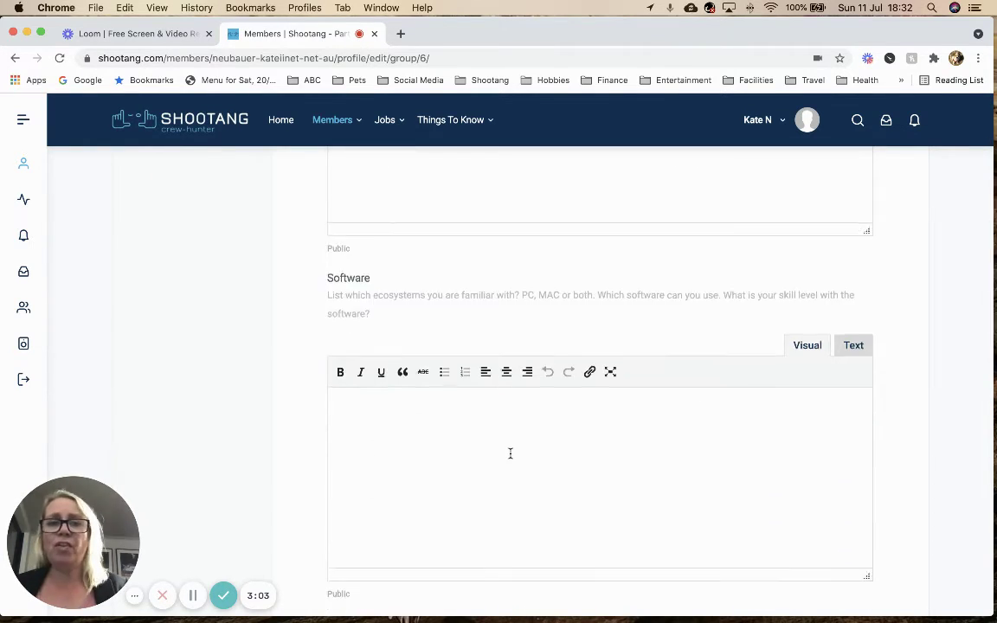
pyautogui.scroll(-8, 511, 453)
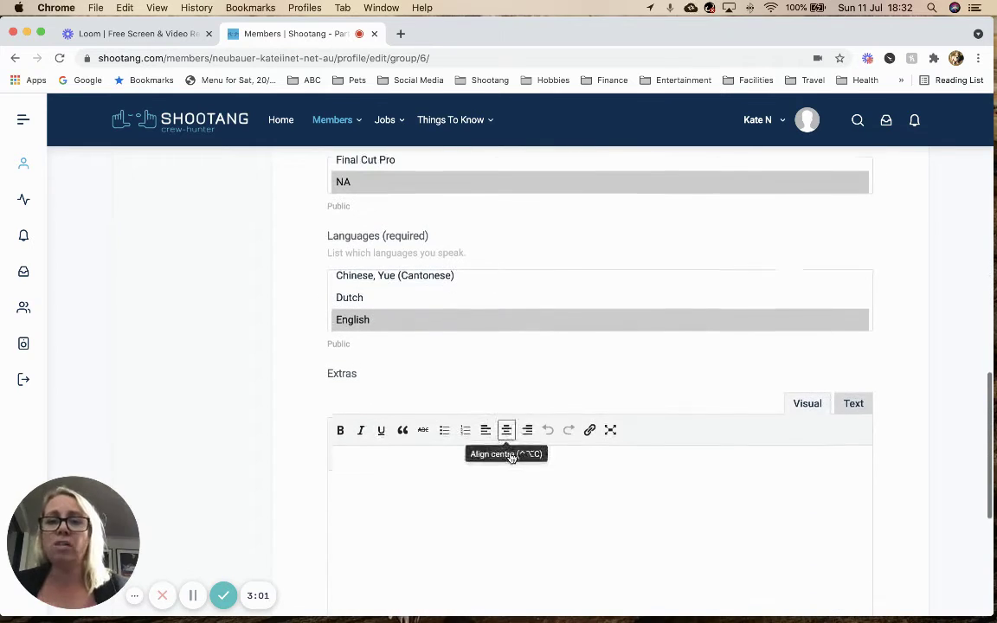
pyautogui.scroll(-8, 481, 324)
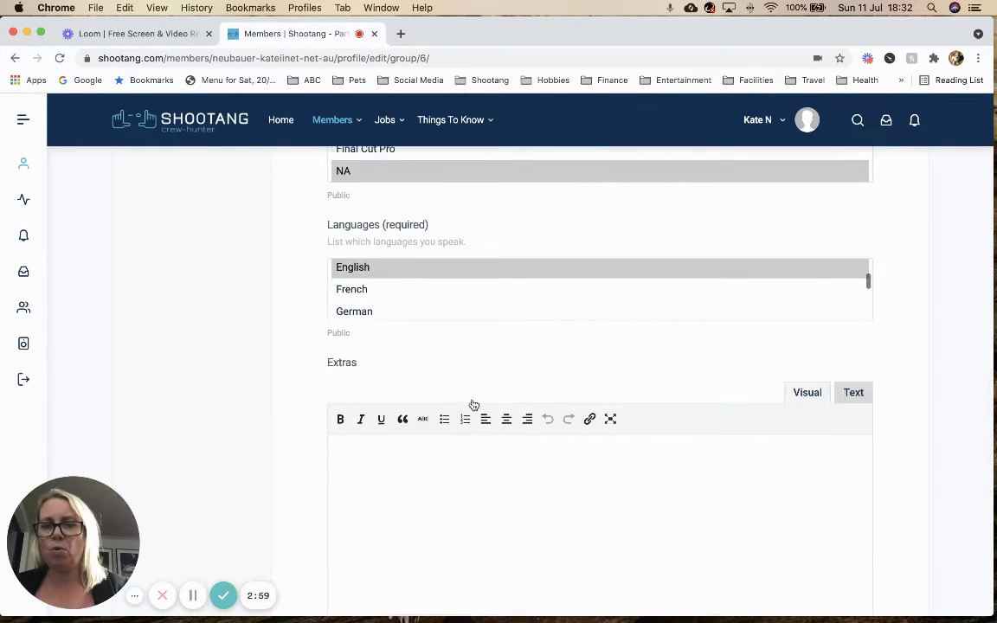
pyautogui.scroll(20, 494, 387)
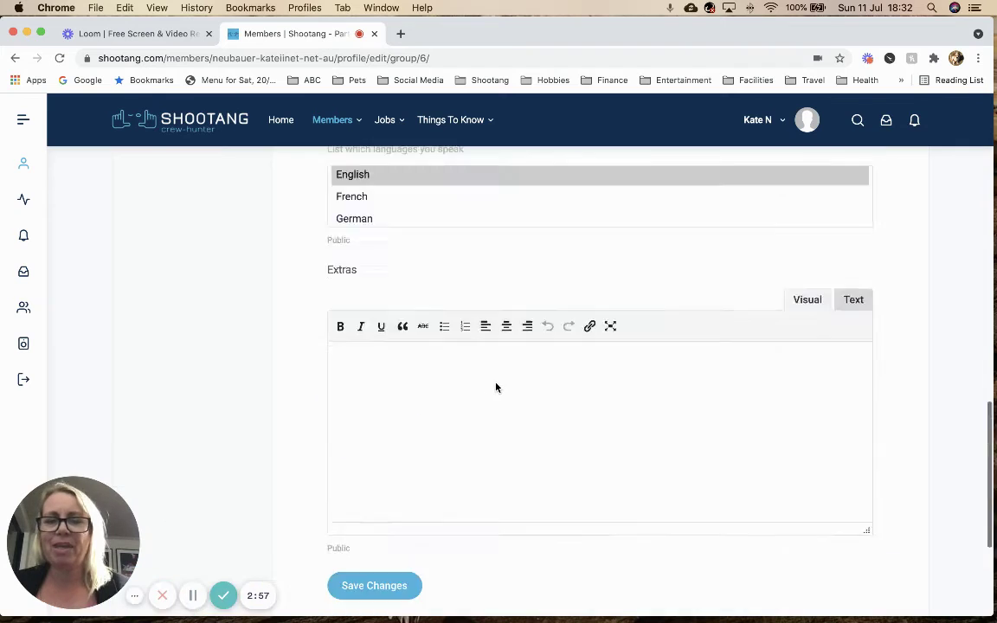
pyautogui.scroll(-1, 554, 374)
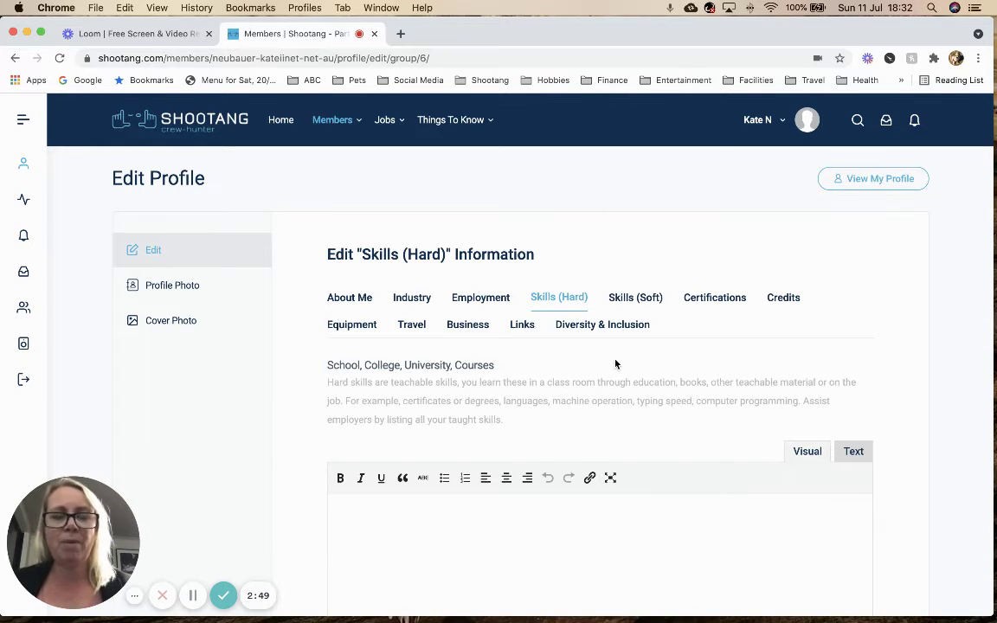
# Step: Examine the Skills (Soft) section and the Certifications fields, including vehicle licences, children check, rigging and media accreditation
pyautogui.click(633, 303)
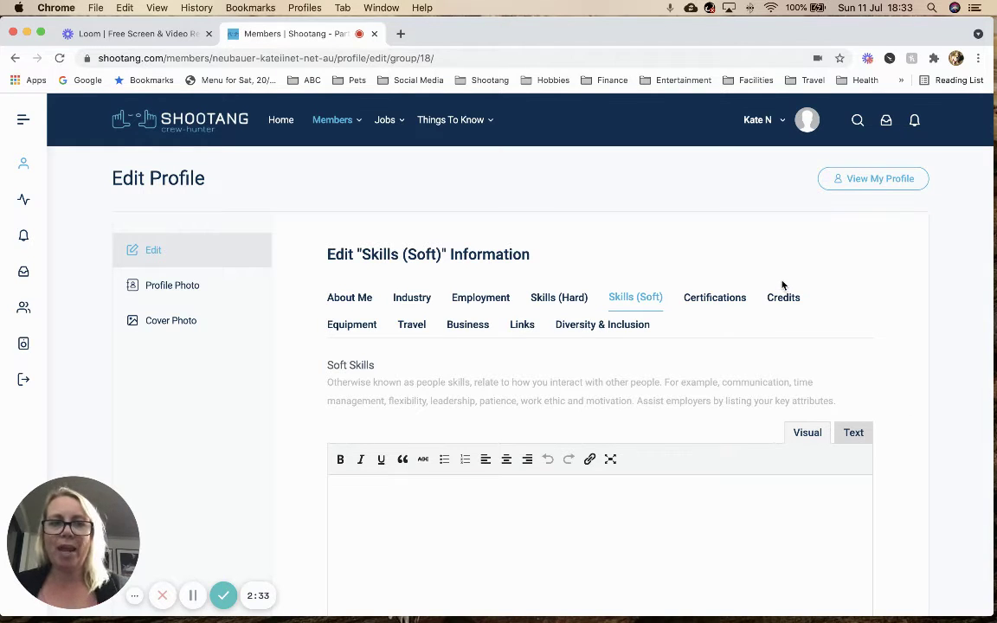
pyautogui.click(708, 298)
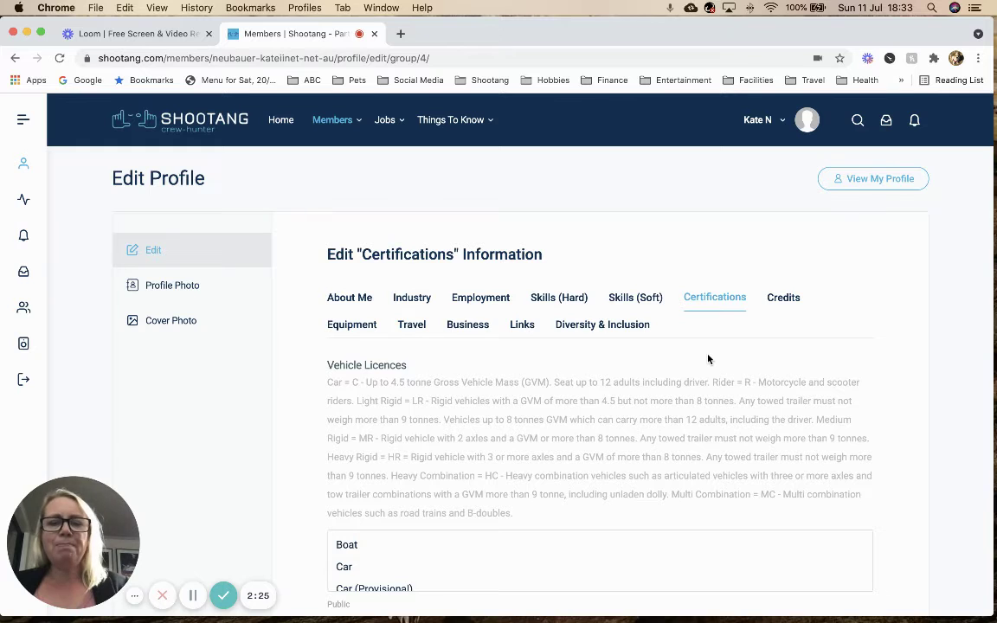
pyautogui.scroll(-1, 708, 358)
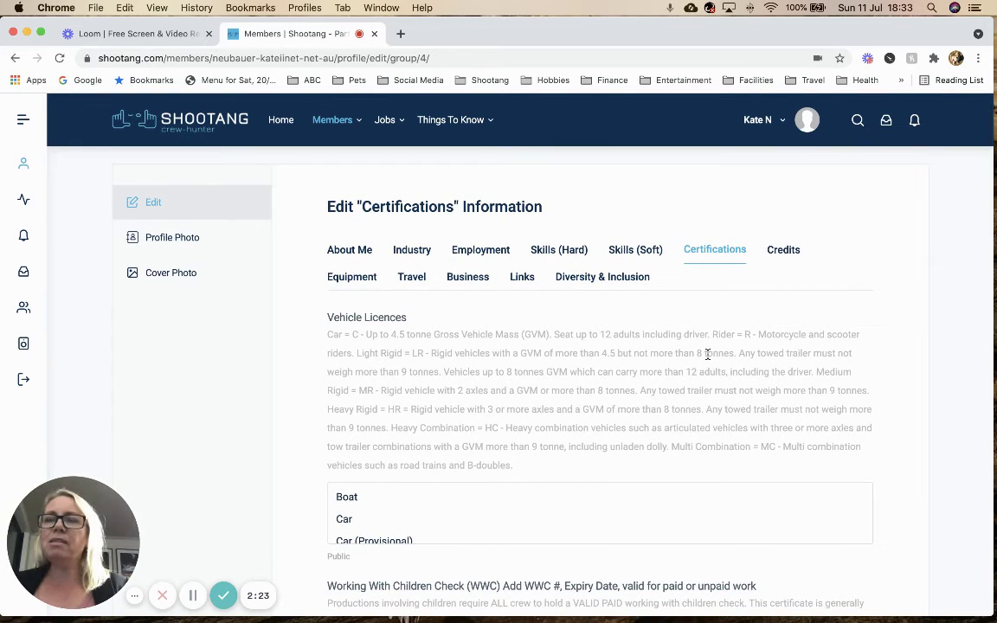
pyautogui.scroll(-1, 708, 354)
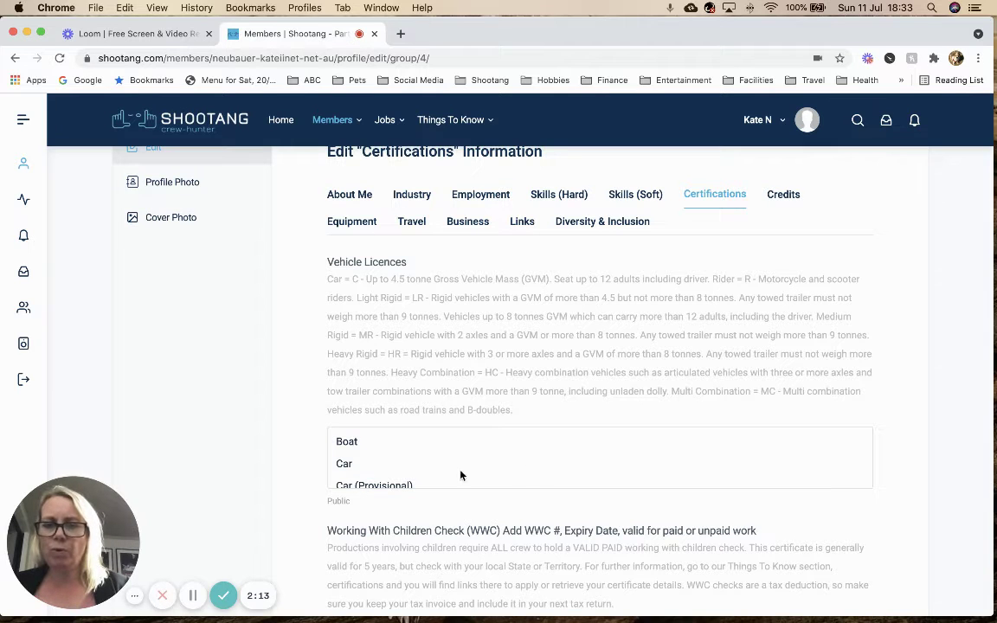
pyautogui.scroll(-3, 561, 468)
pyautogui.scroll(-3, 563, 469)
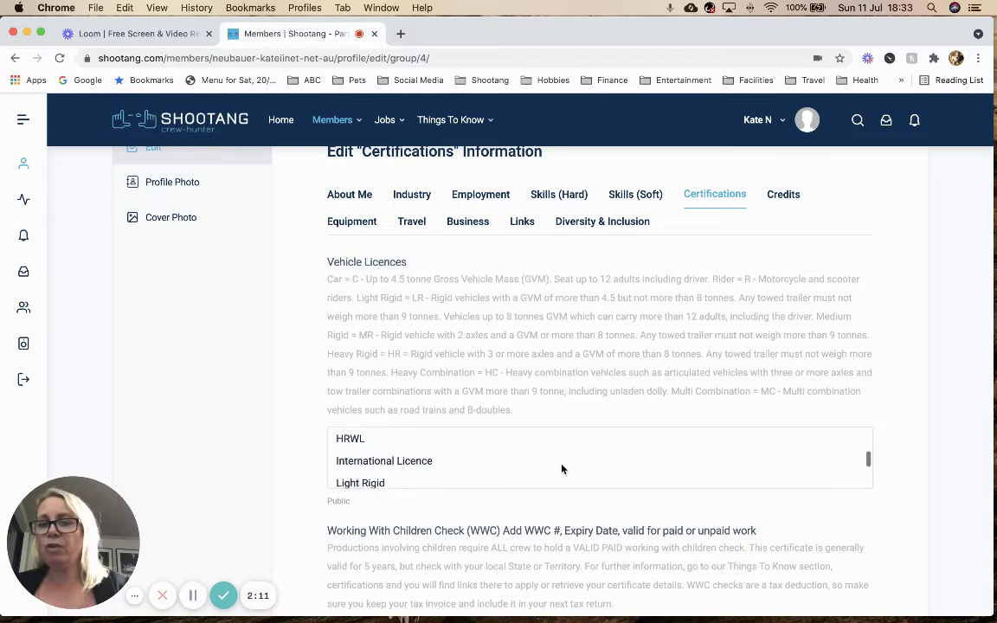
pyautogui.scroll(-3, 605, 352)
pyautogui.scroll(-4, 600, 357)
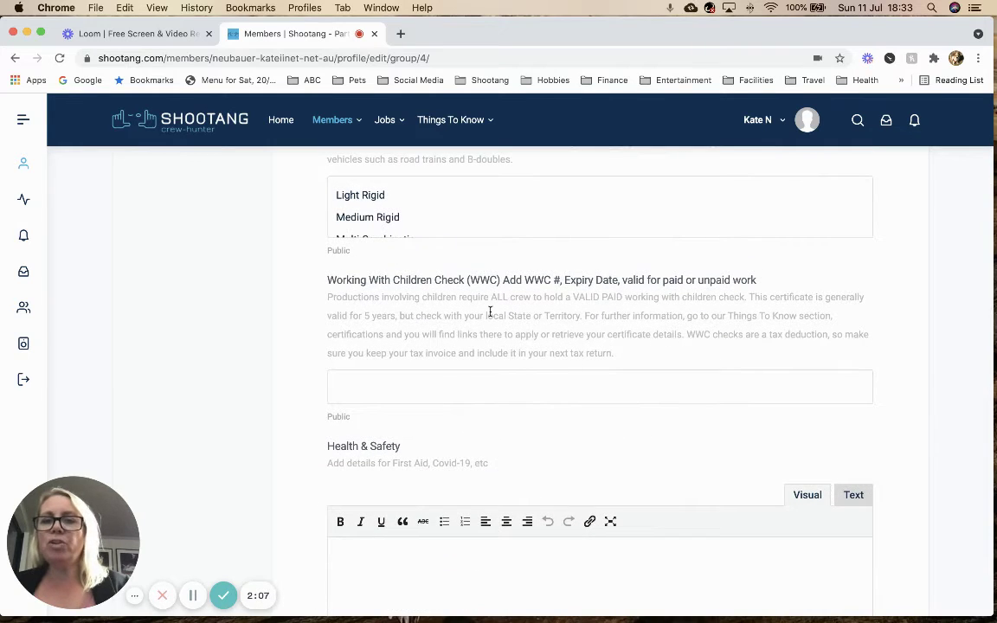
pyautogui.scroll(-10, 496, 342)
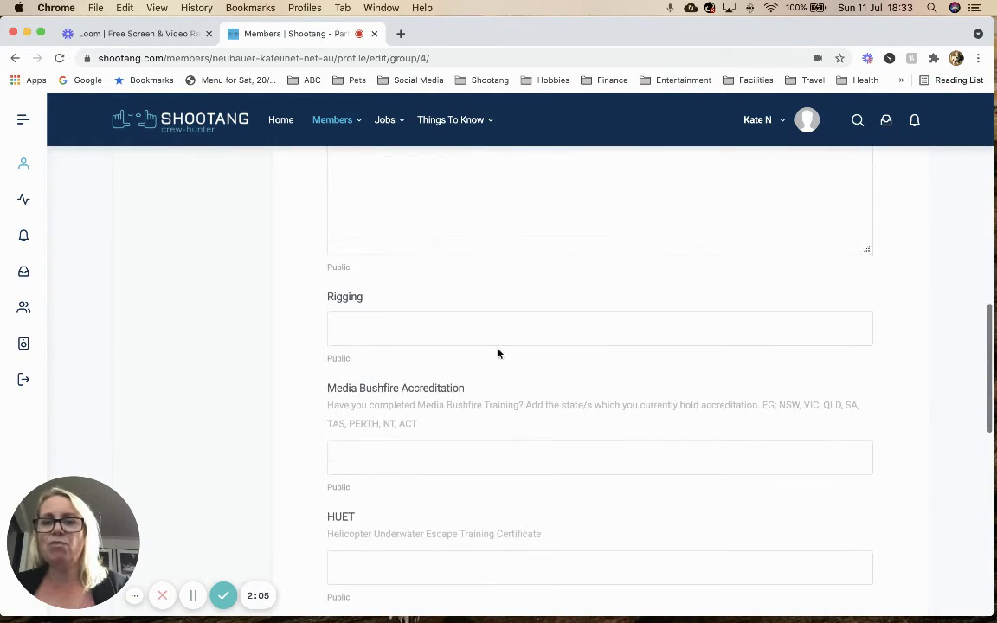
pyautogui.scroll(-3, 485, 373)
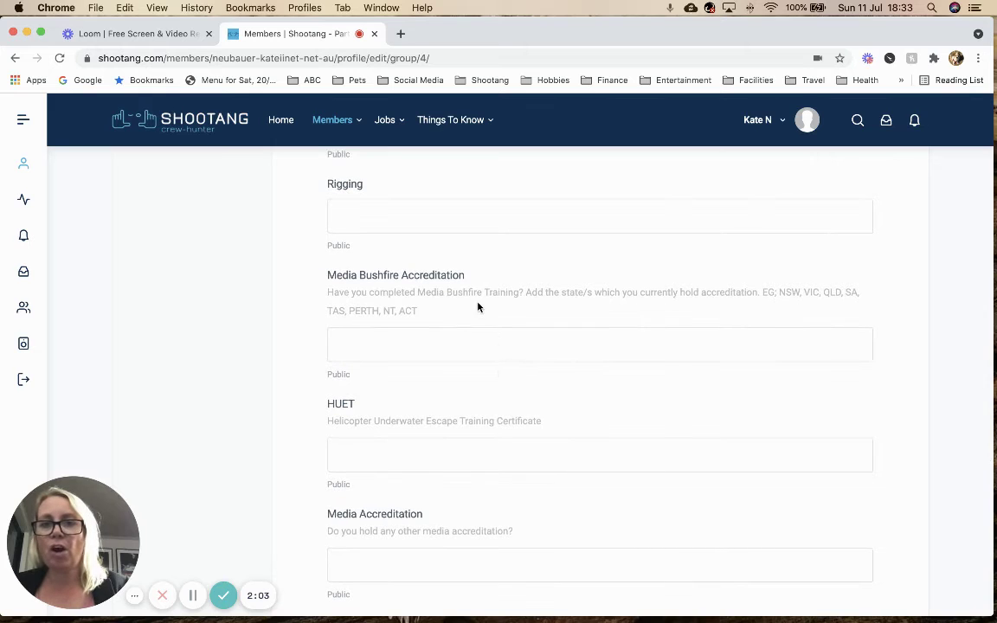
pyautogui.scroll(20, 476, 308)
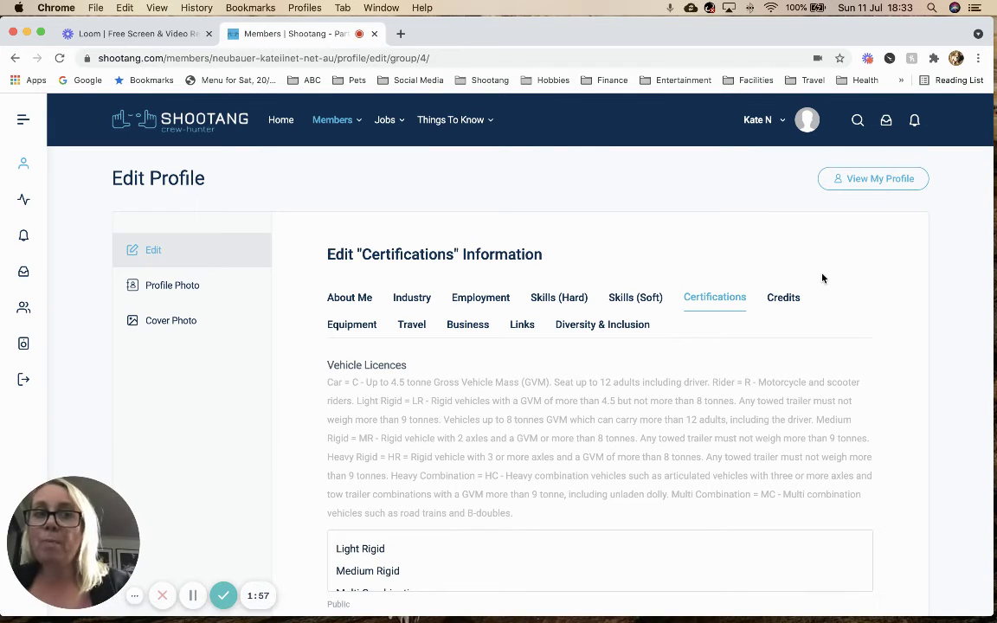
# Step: Go to the Credits section of the profile and expand the empty credit entry for editing
pyautogui.click(784, 298)
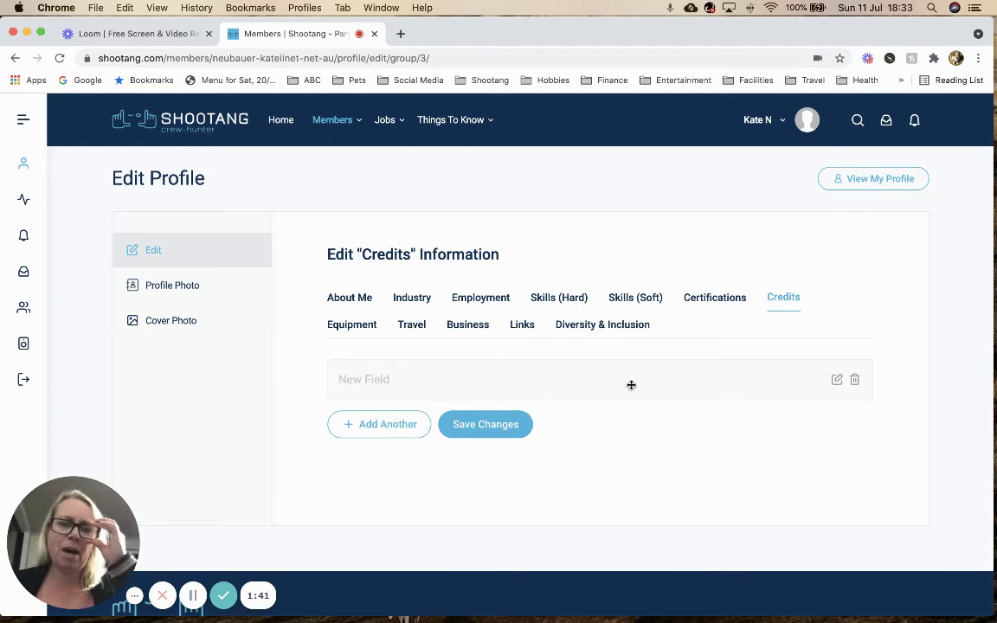
pyautogui.click(836, 387)
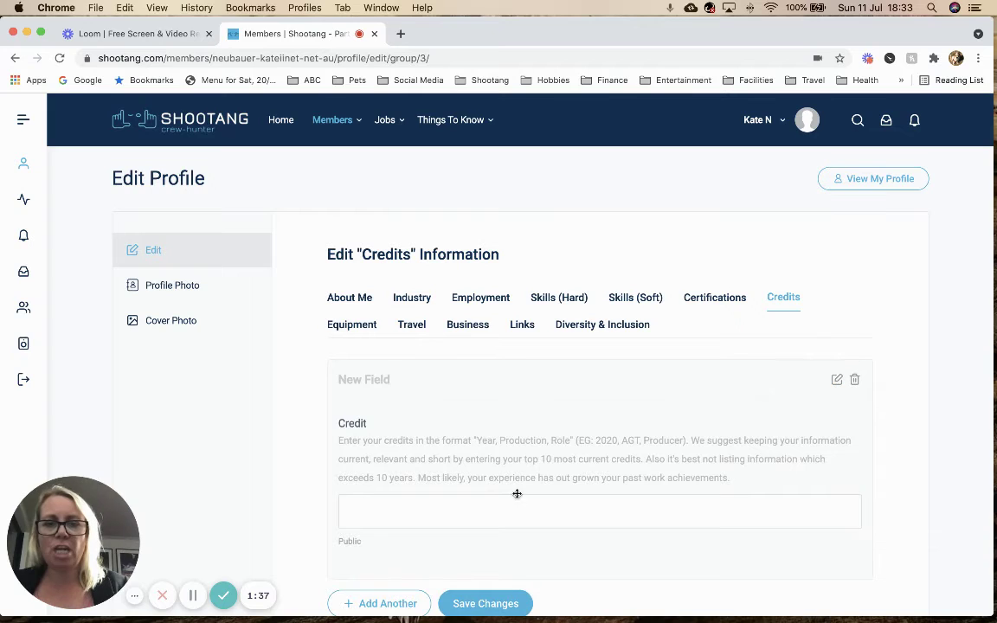
# Step: Go to the Equipment section and select the three bulleted "lights" entries in the Lighting field
pyautogui.click(340, 332)
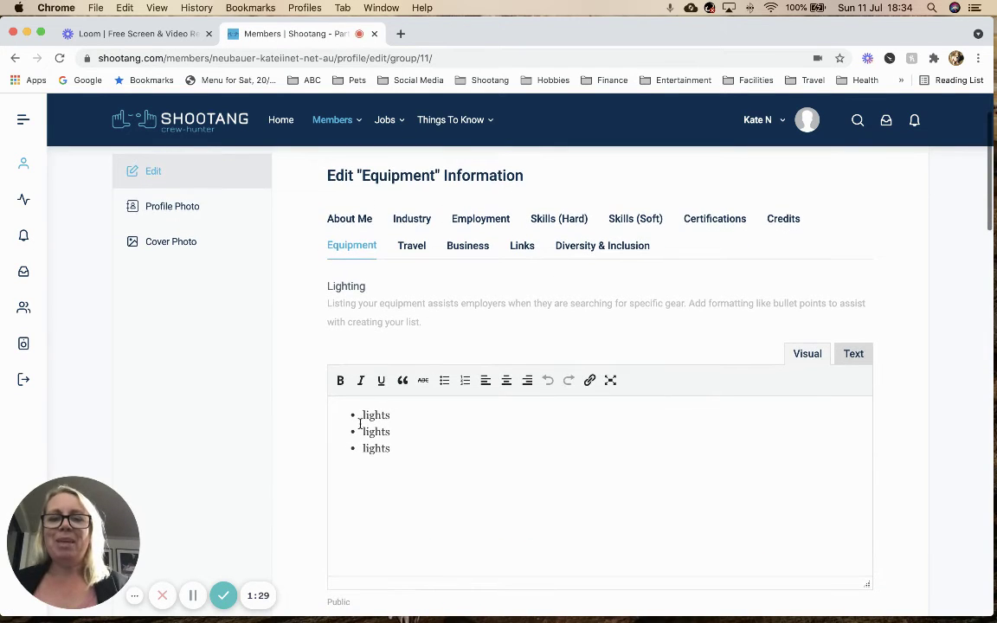
pyautogui.moveTo(398, 450); pyautogui.dragTo(340, 412)
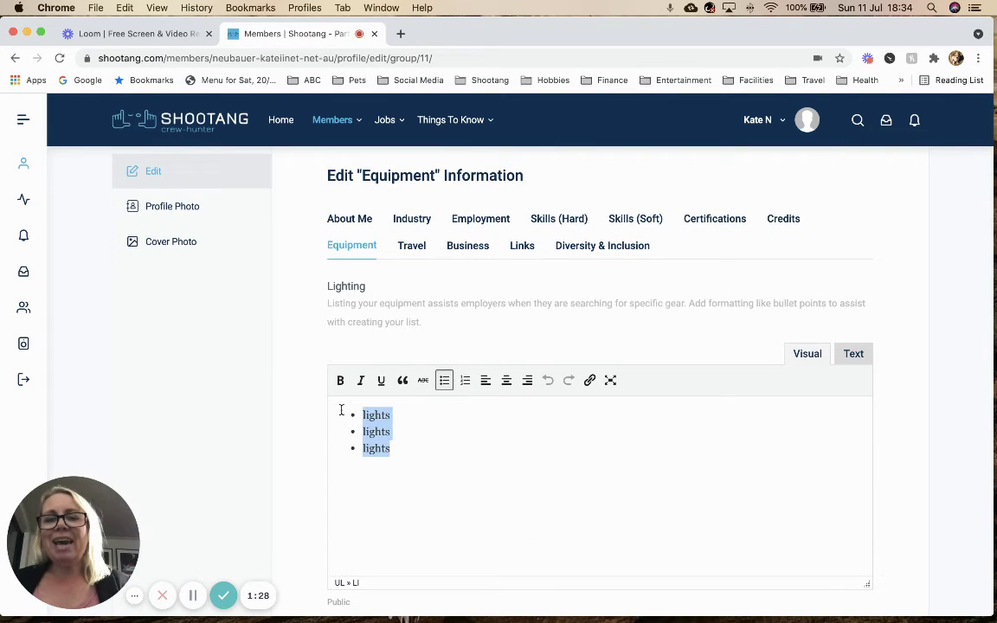
# Step: Remove and reapply the bulleted list formatting twice on the three selected "lights" entries in the Lighting field
pyautogui.click(444, 380)
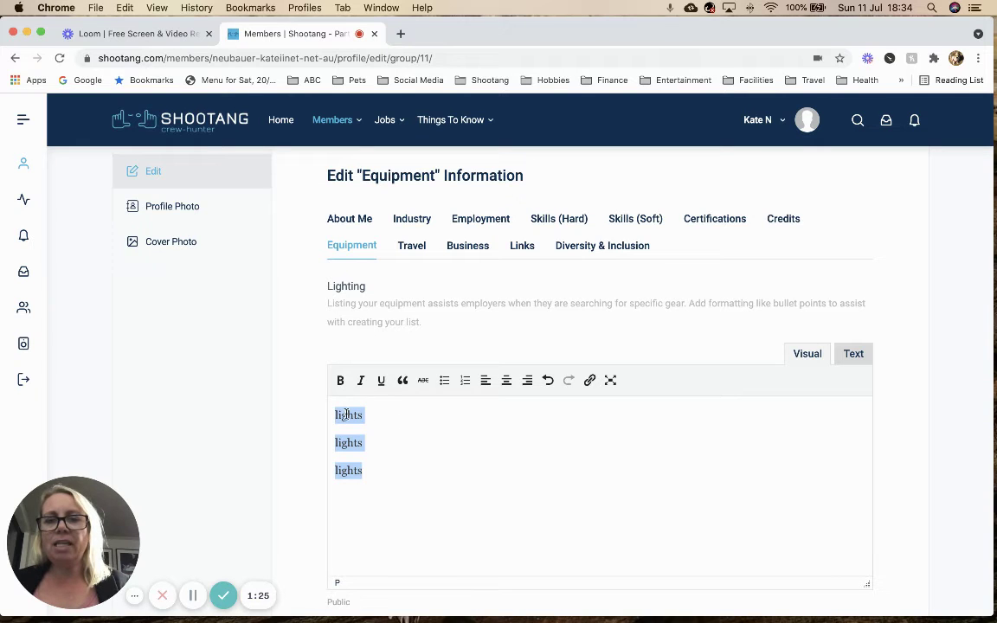
pyautogui.click(444, 387)
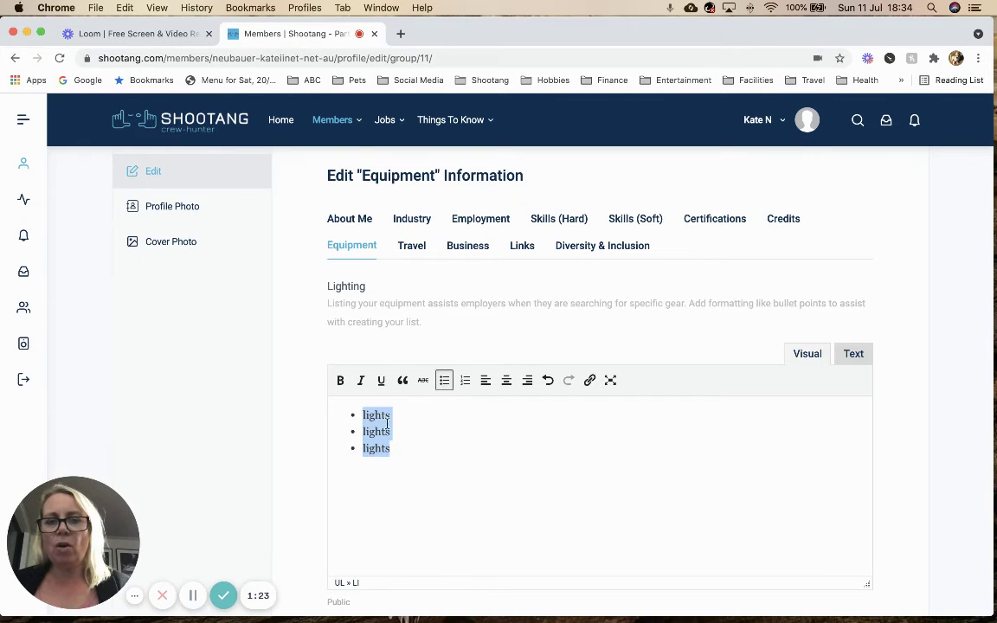
pyautogui.click(444, 384)
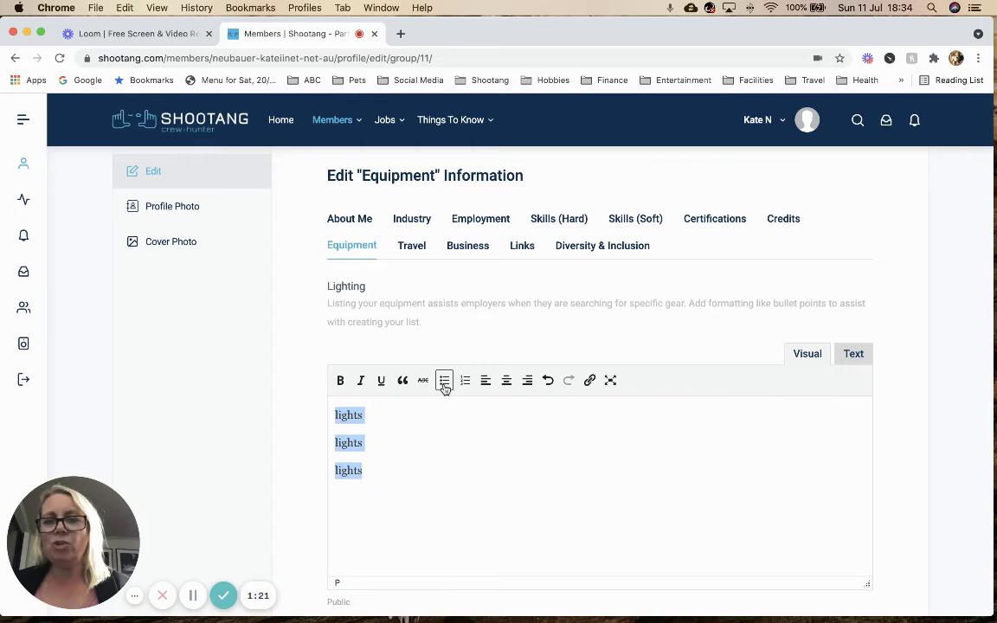
pyautogui.click(445, 388)
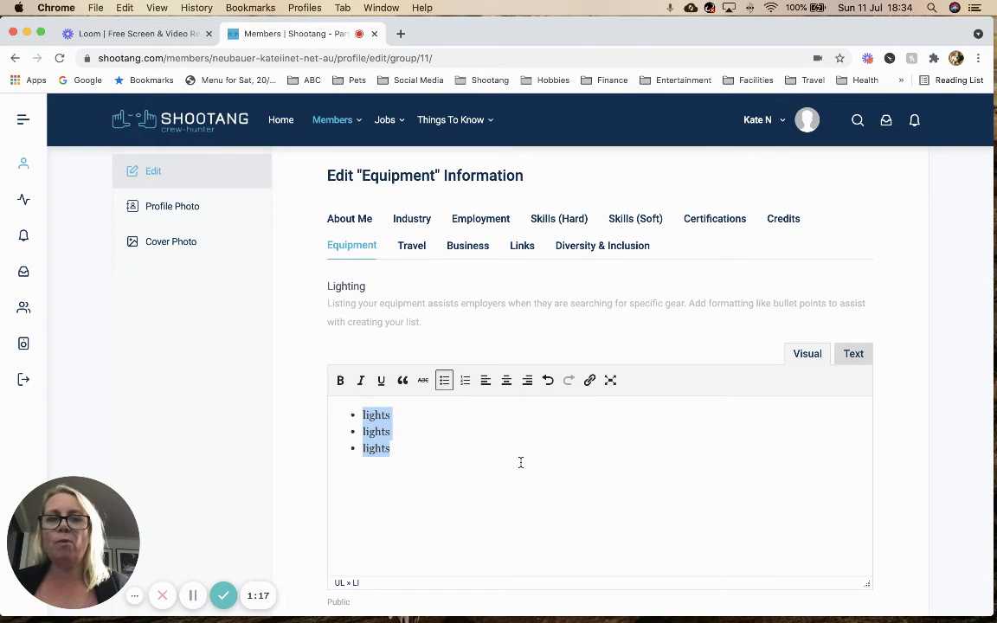
# Step: Examine the Travel section's passport and visa fields and the Business section's ABN link, accident insurance, public liability and super company fields
pyautogui.click(411, 248)
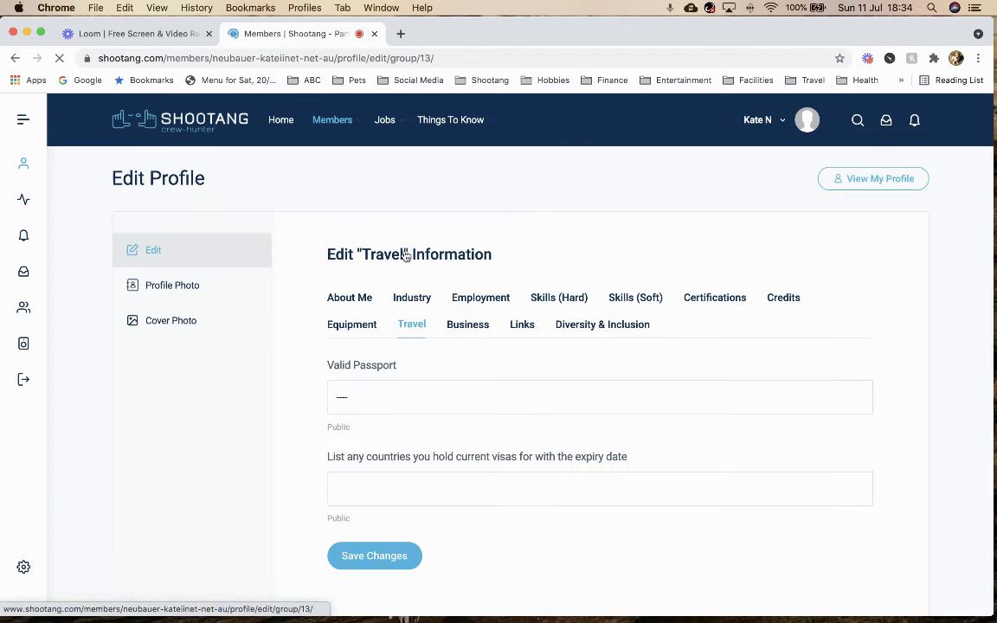
pyautogui.scroll(-2, 477, 431)
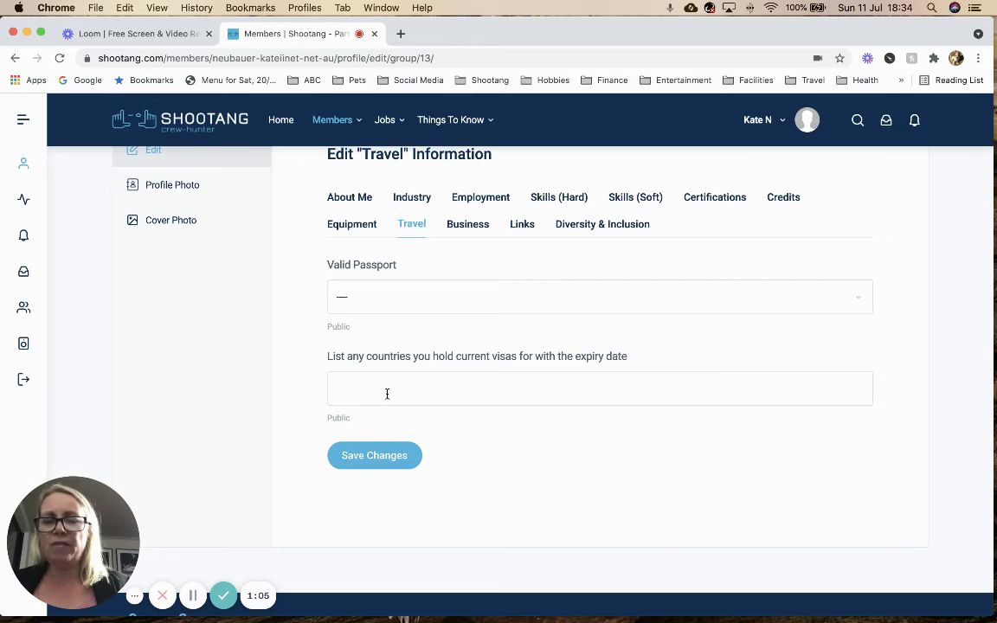
pyautogui.click(474, 232)
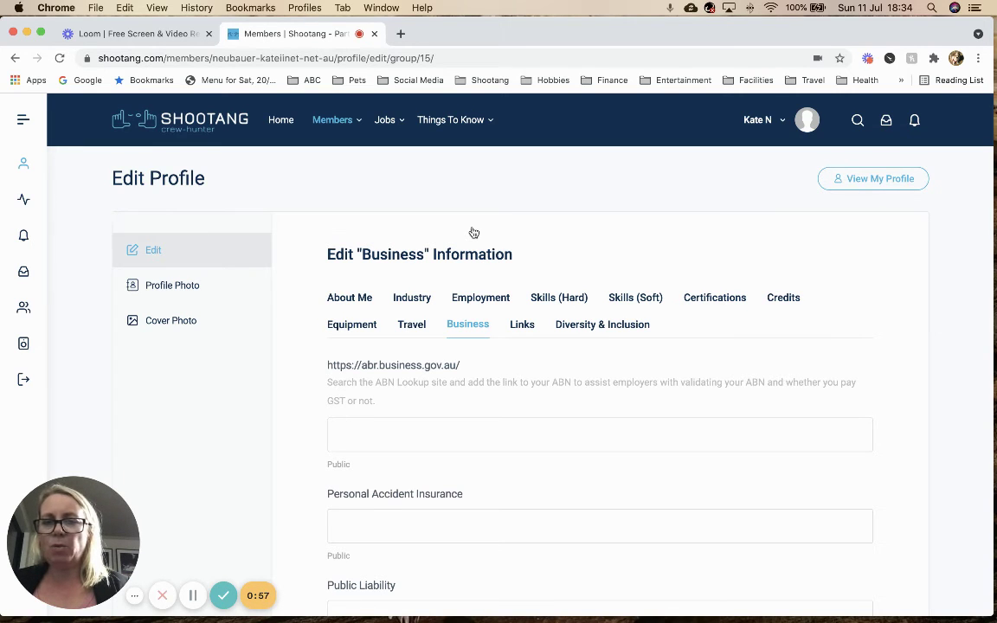
pyautogui.scroll(-2, 471, 242)
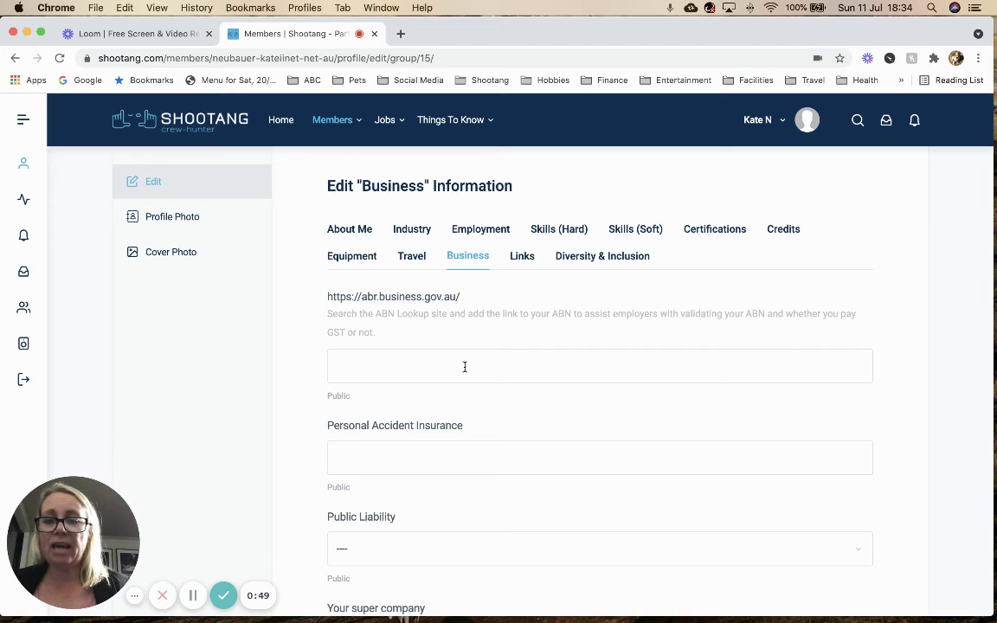
pyautogui.scroll(-1, 465, 367)
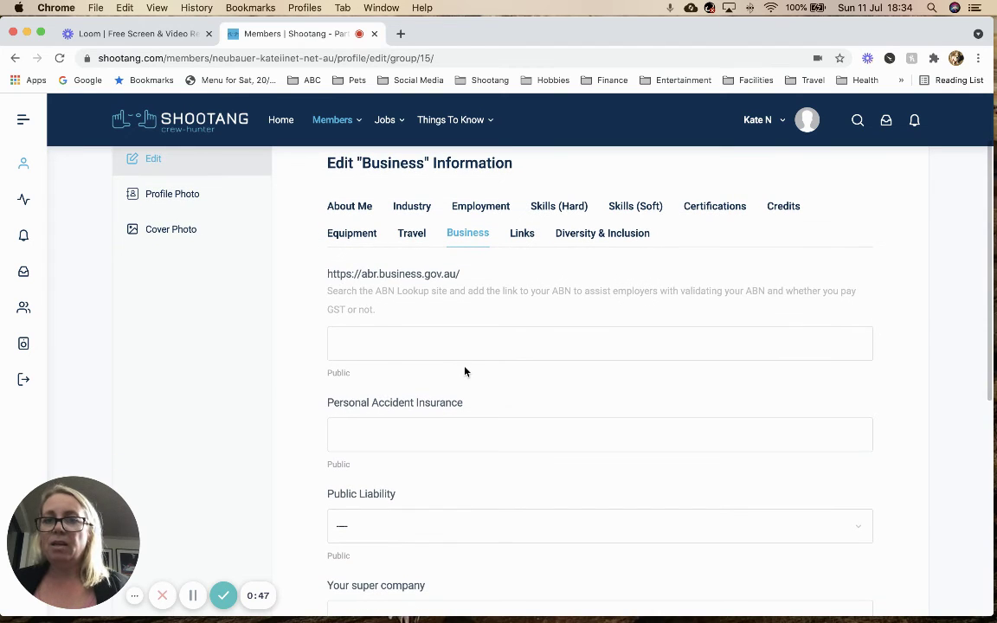
pyautogui.scroll(-2, 467, 370)
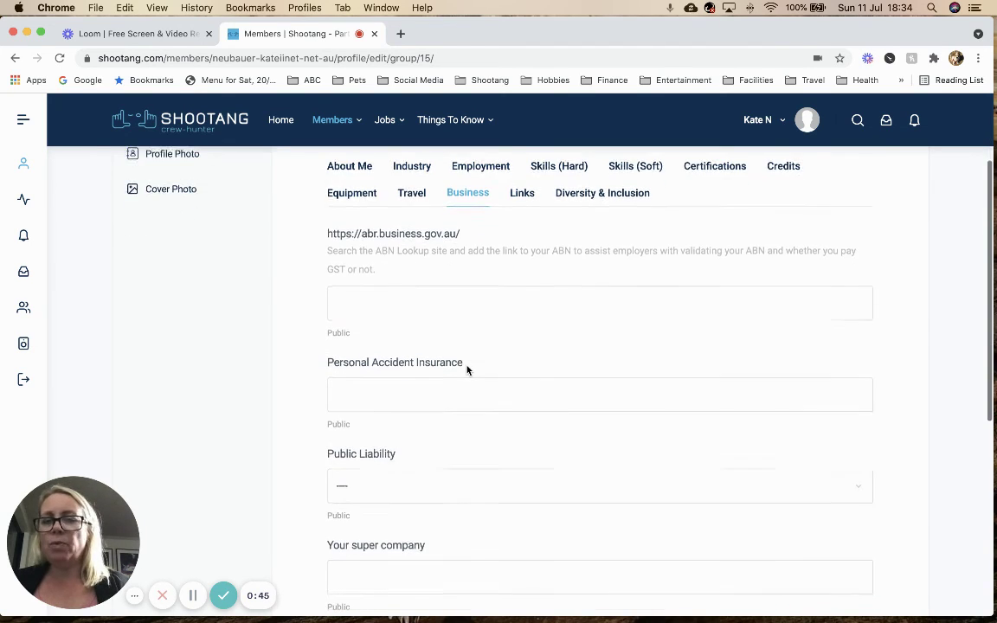
pyautogui.scroll(2, 468, 369)
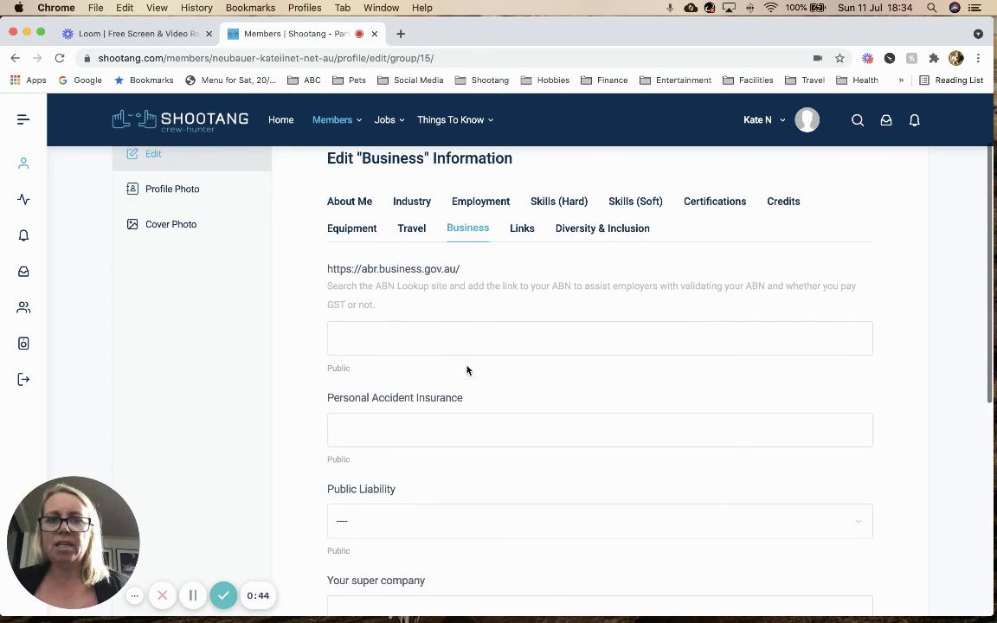
# Step: Examine the Links section's social media fields and the Diversity & Inclusion section's support, gender, sexual orientation and disability options
pyautogui.click(520, 234)
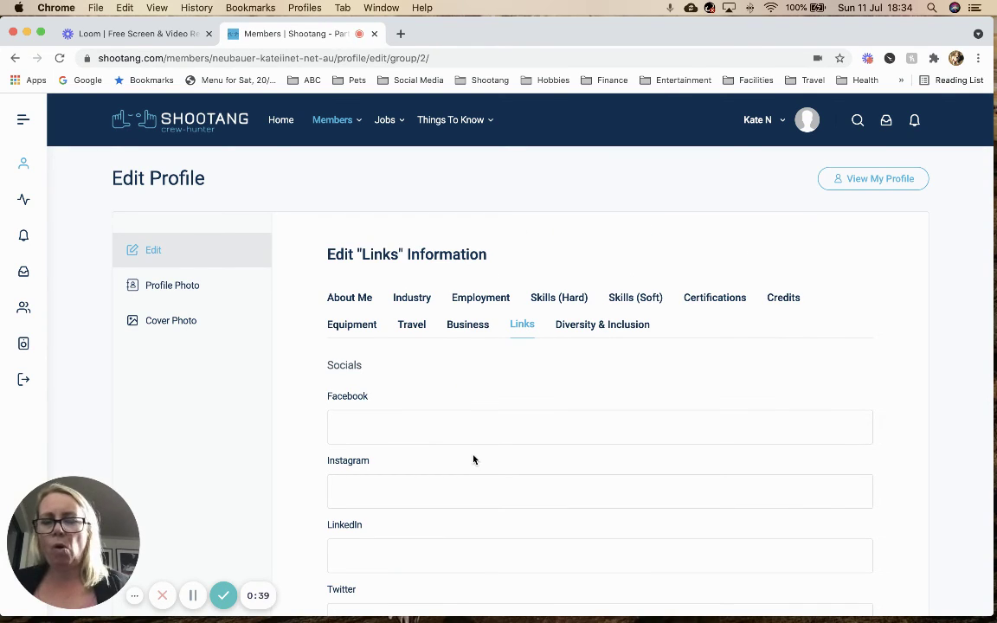
pyautogui.scroll(-1, 474, 460)
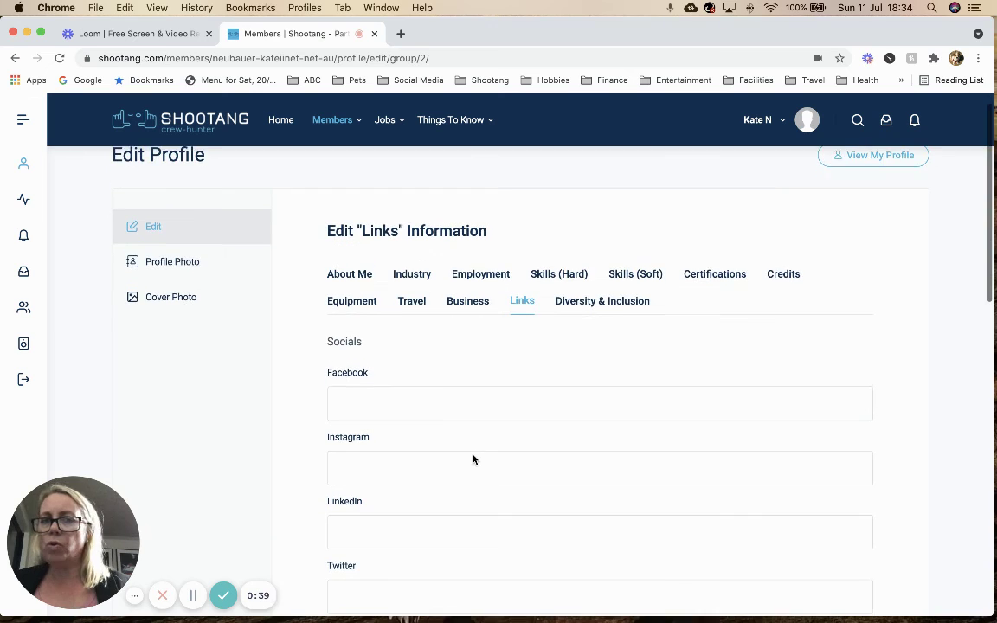
pyautogui.click(597, 300)
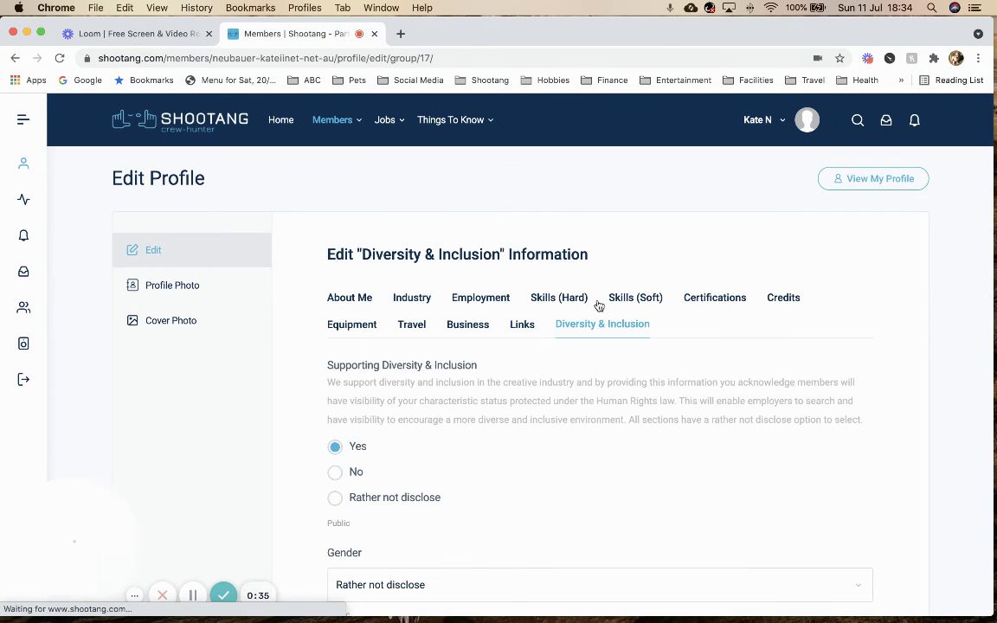
pyautogui.scroll(-1, 579, 396)
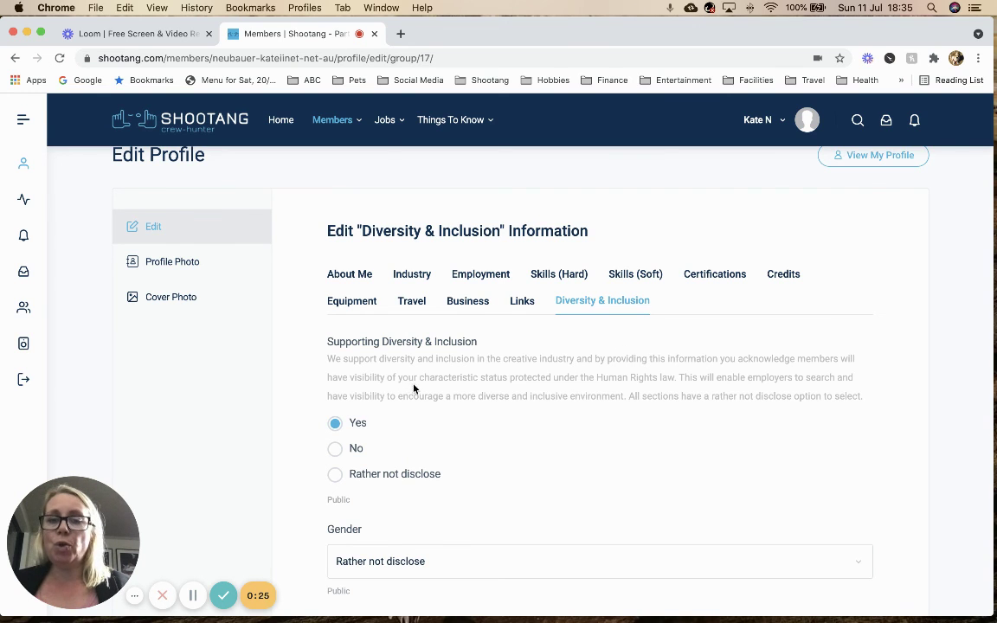
pyautogui.scroll(-5, 509, 435)
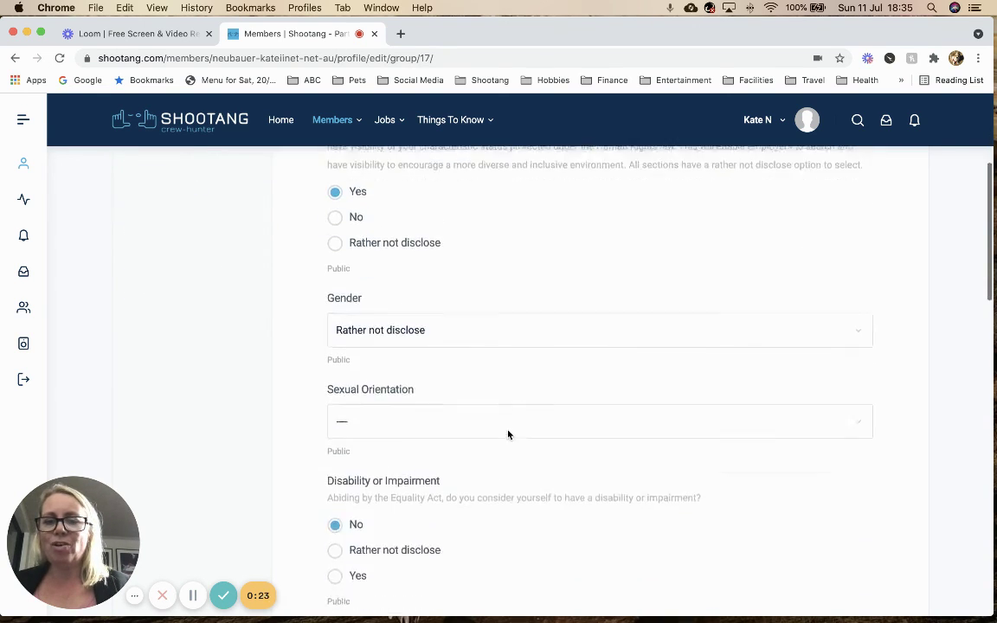
pyautogui.scroll(5, 507, 435)
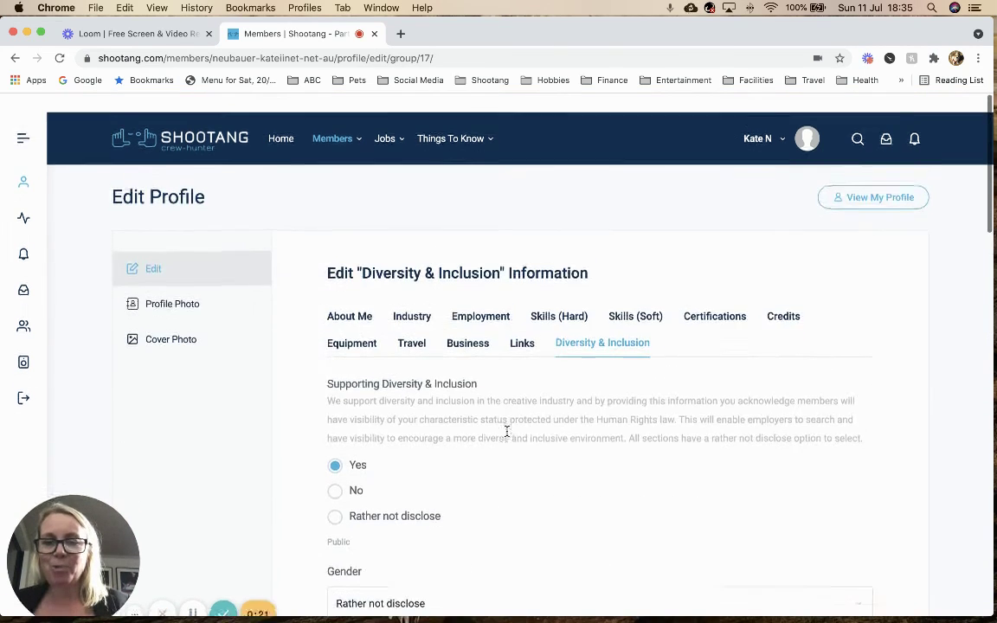